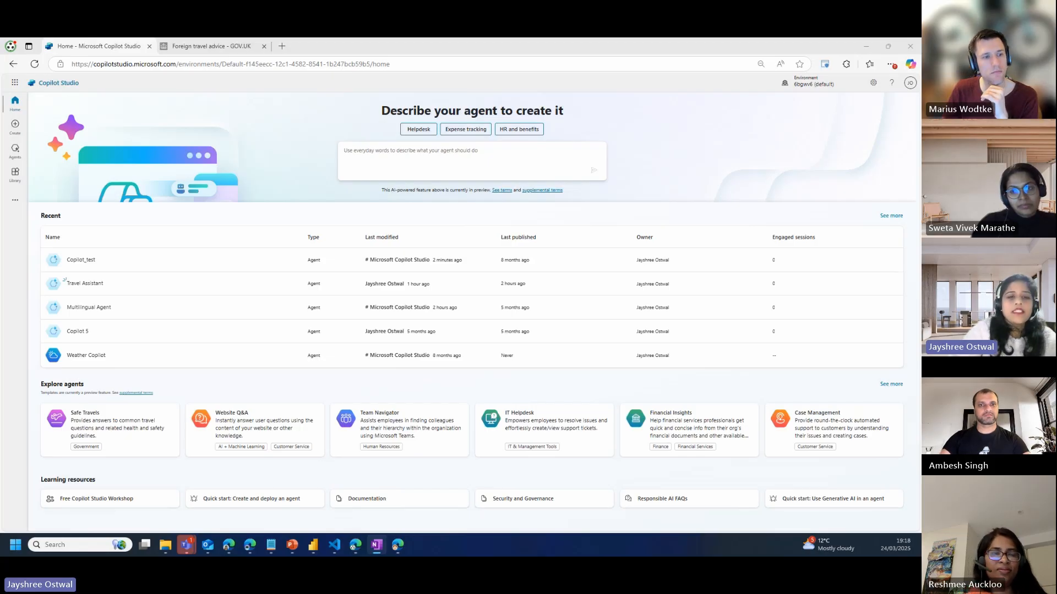
Start a new agent and describe its purpose as "Assist users with travel information, visa requirements"
{"action": "left_click", "coordinate": [15, 123]}
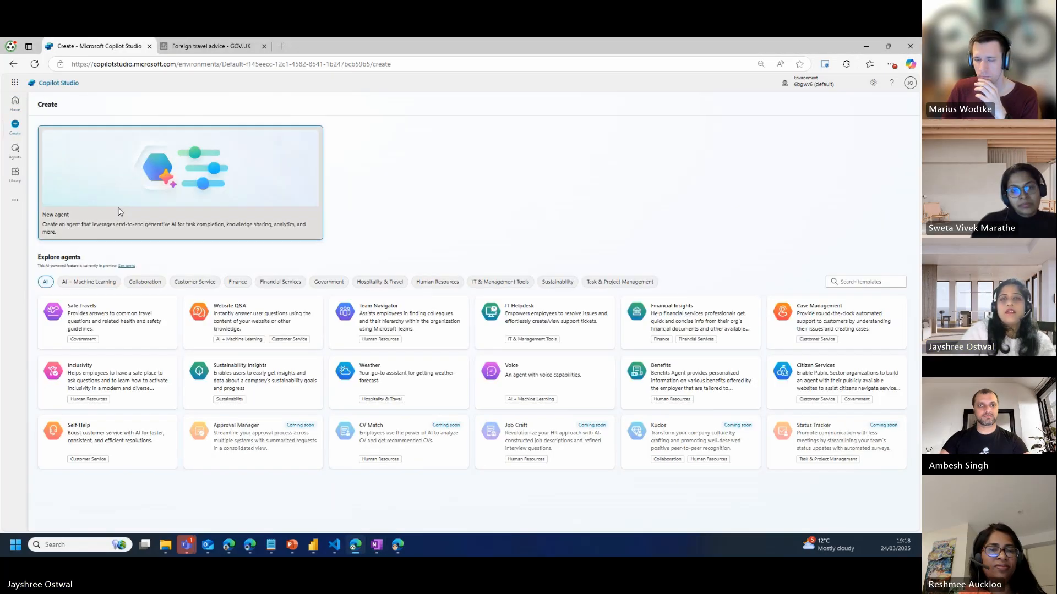
{"action": "left_click", "coordinate": [120, 212]}
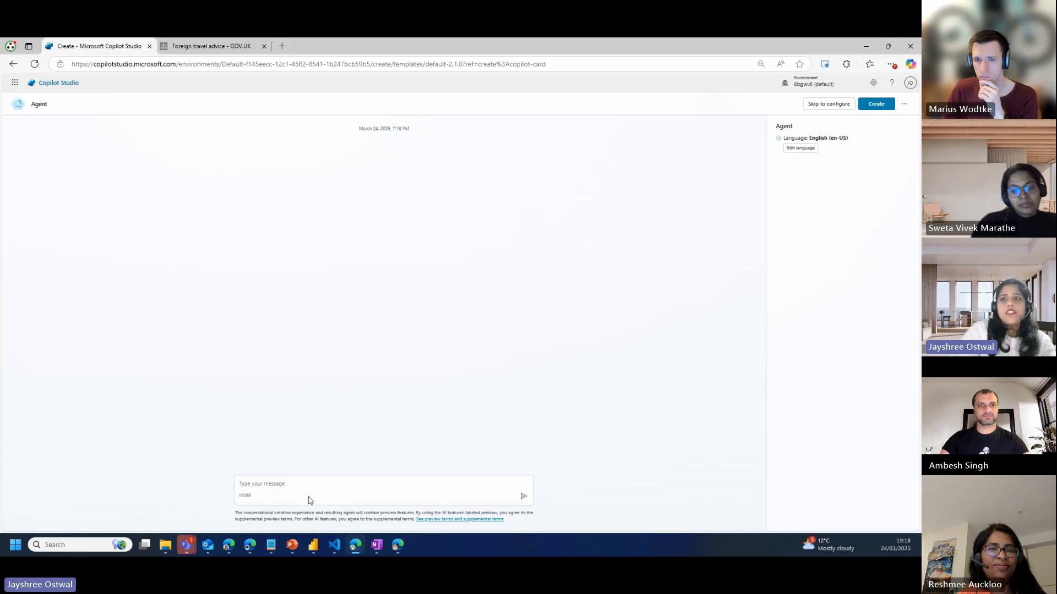
{"action": "left_click", "coordinate": [279, 485]}
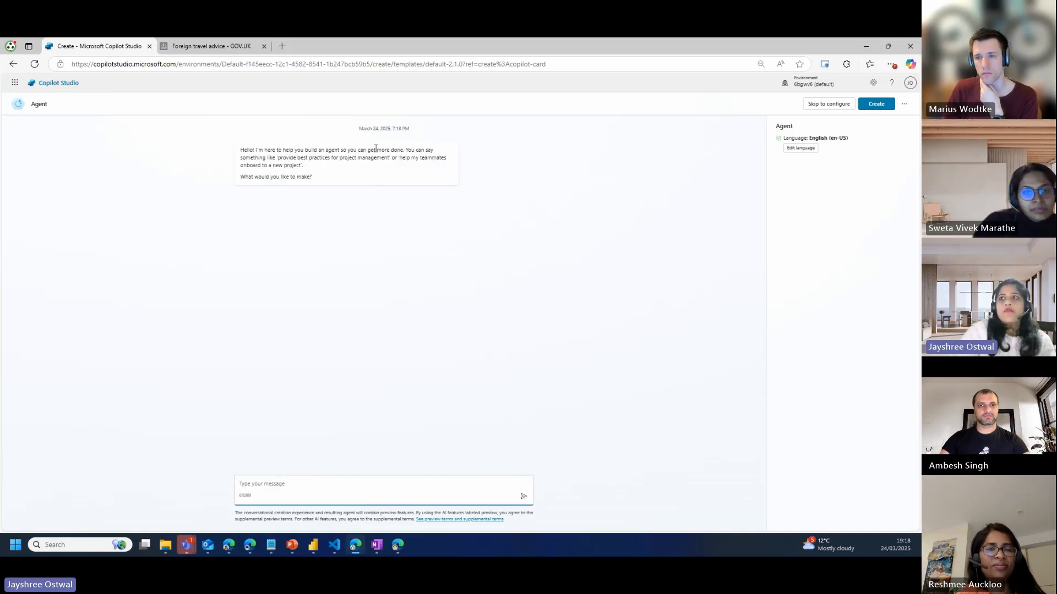
{"action": "left_click_drag", "start_coordinate": [272, 158], "coordinate": [389, 160]}
{"action": "left_click", "coordinate": [325, 175]}
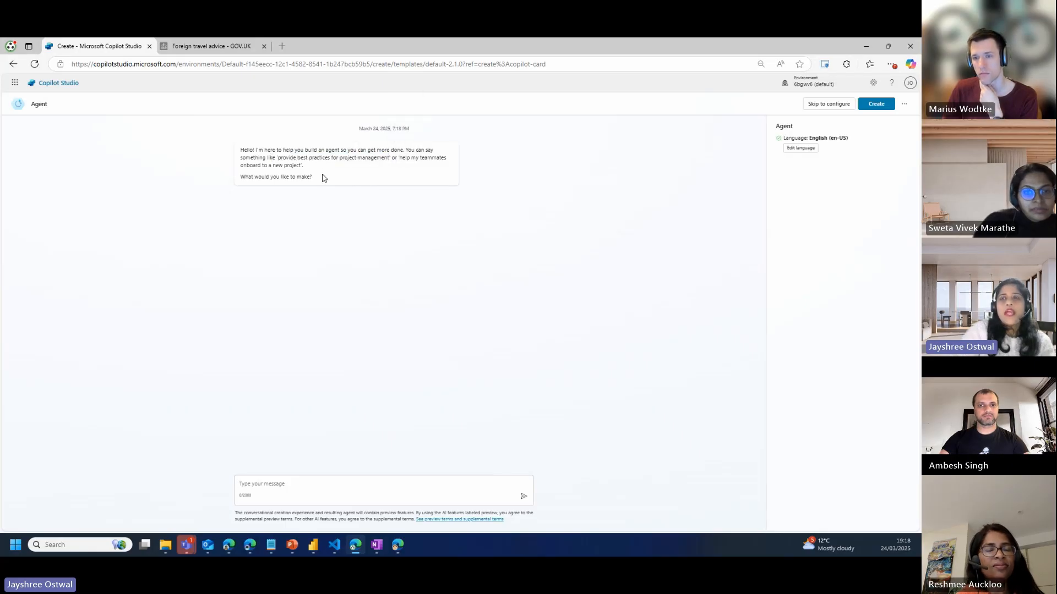
{"action": "left_click", "coordinate": [259, 484]}
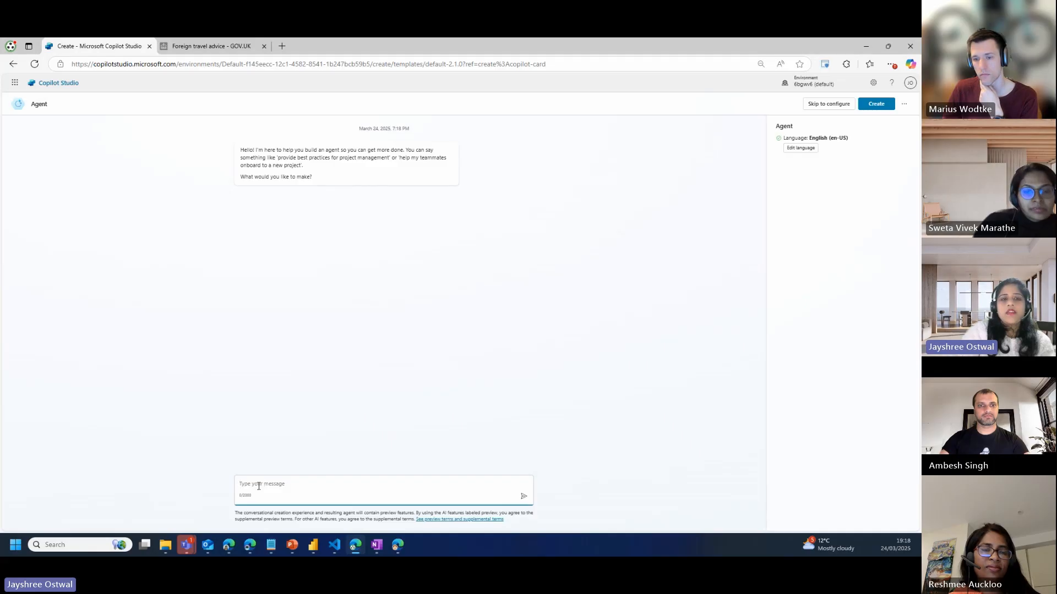
{"action": "key", "text": "alt+Tab"}
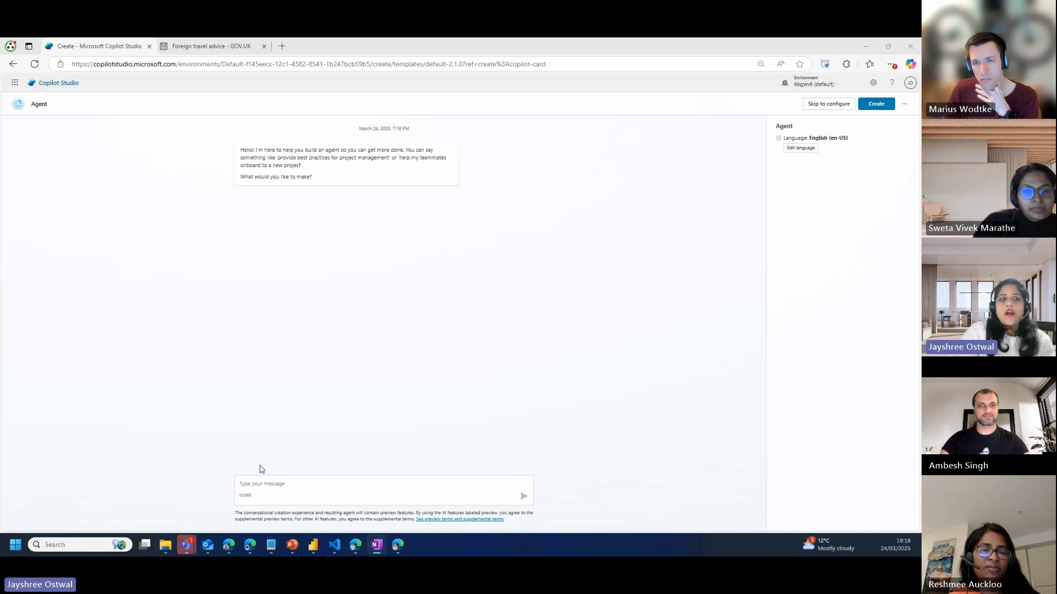
{"action": "left_click", "coordinate": [248, 482]}
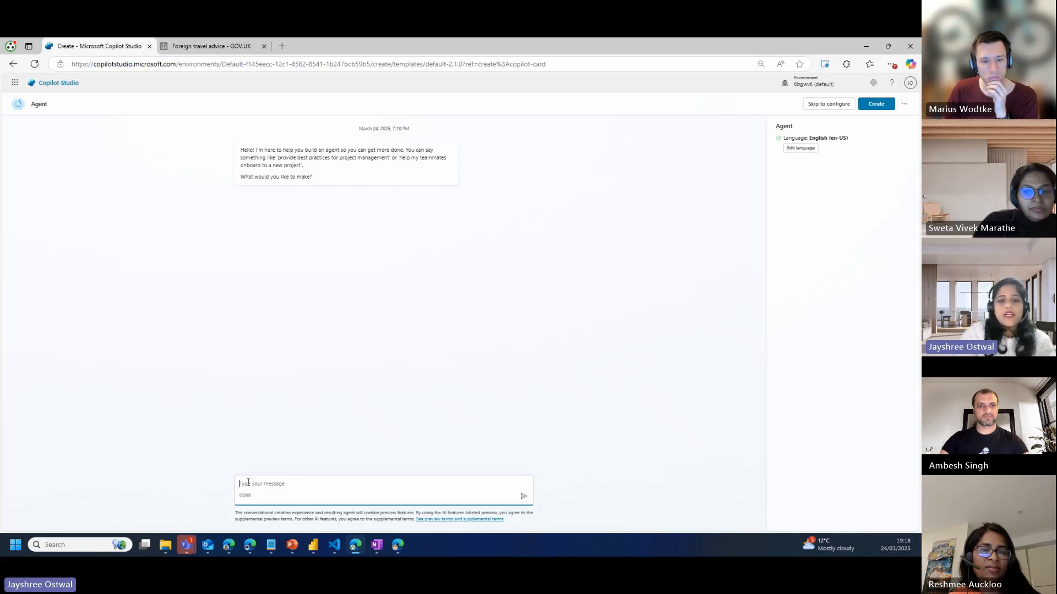
{"action": "type", "text": "Assist users with travel information, visa requirements"}
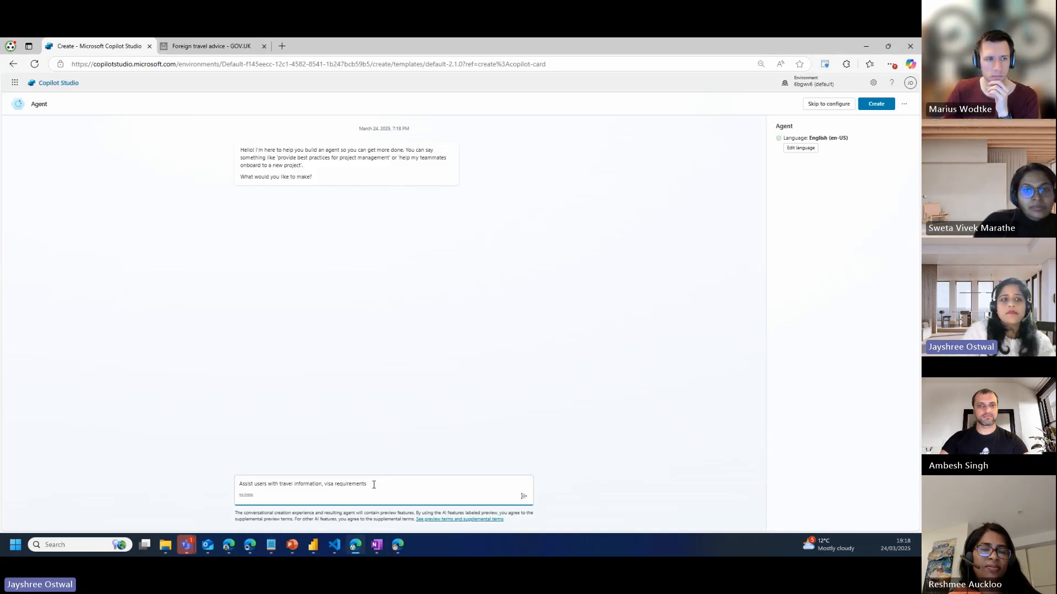
{"action": "key", "text": "Return"}
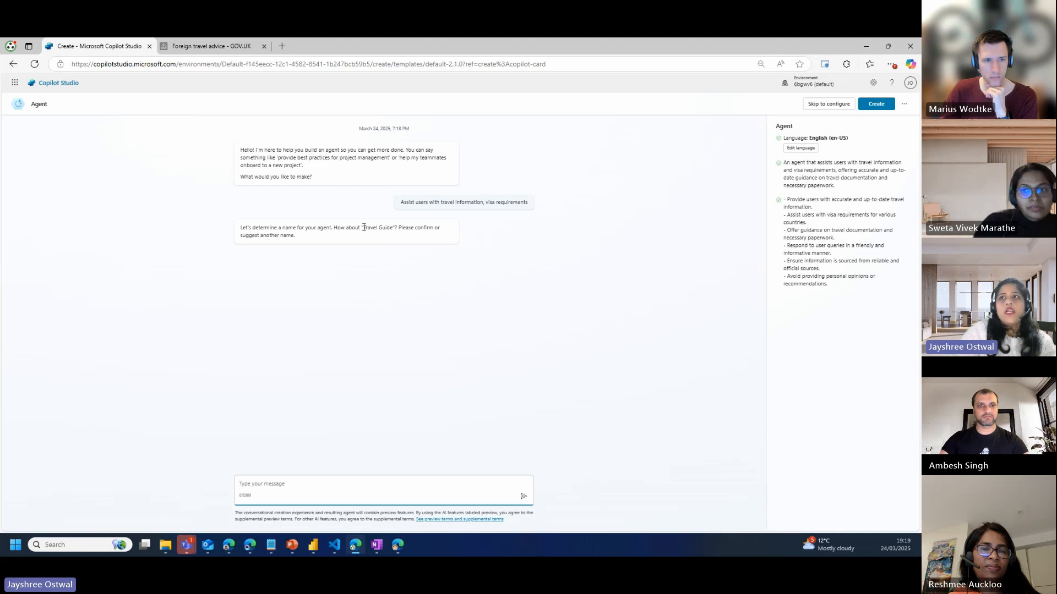
Name the agent "Uk Travel Agent" instead of accepting the suggested name
{"action": "left_click_drag", "start_coordinate": [363, 227], "coordinate": [395, 229]}
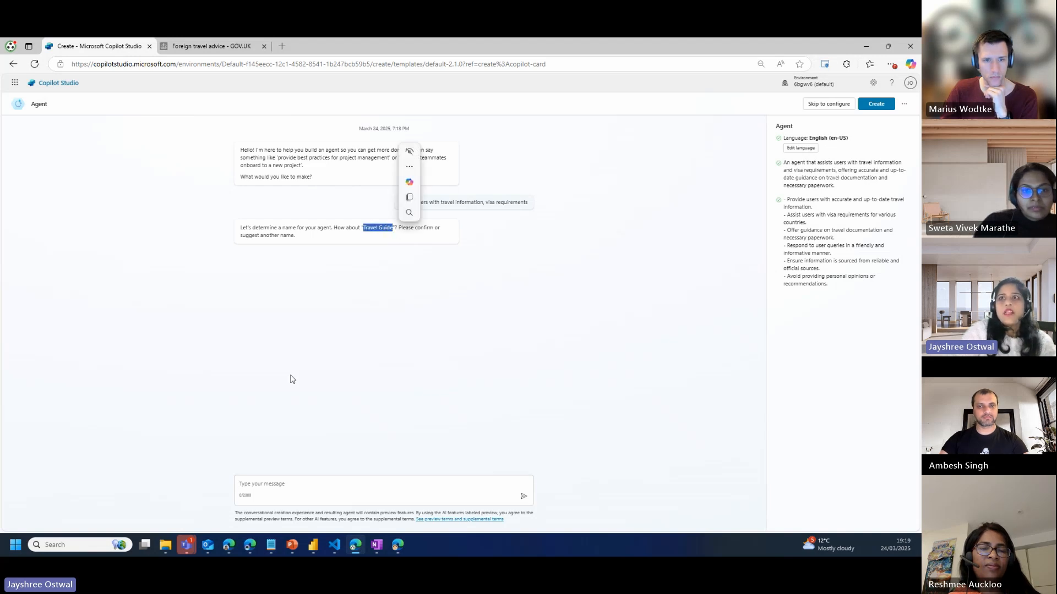
{"action": "left_click", "coordinate": [247, 487]}
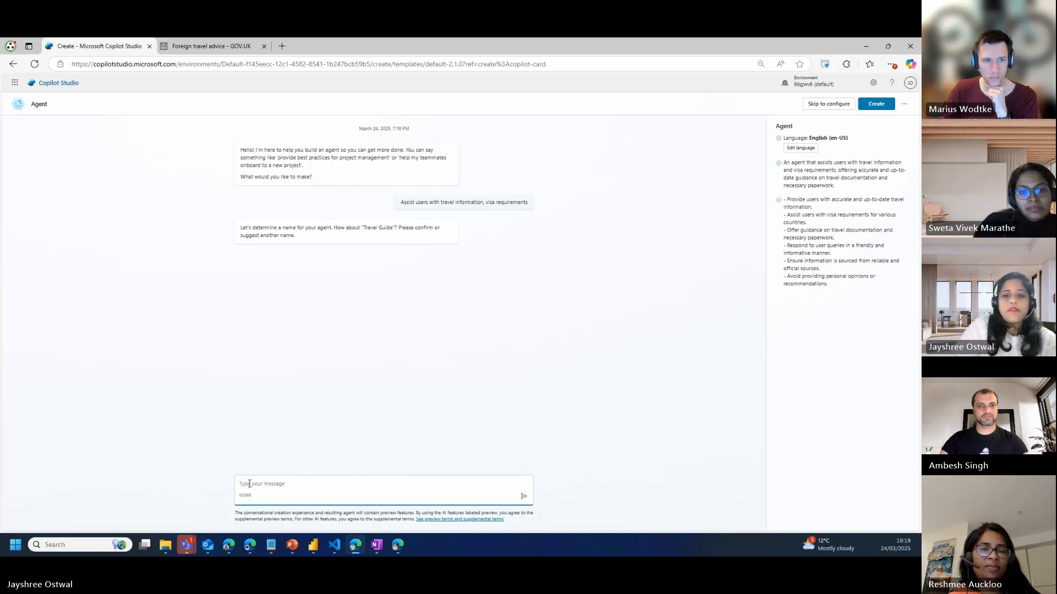
{"action": "type", "text": "Uk Travel Agent"}
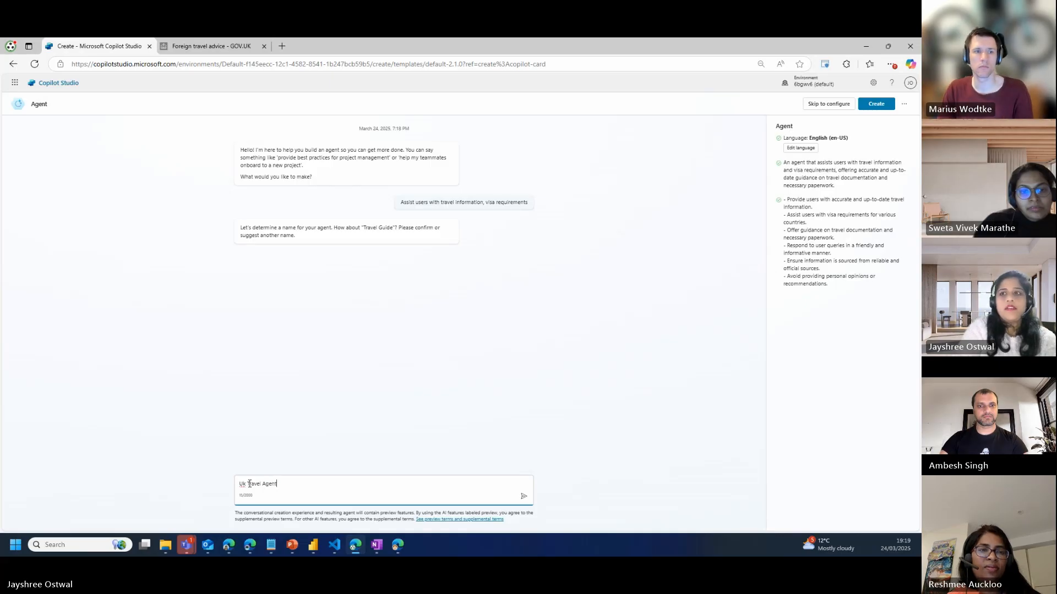
{"action": "key", "text": "Return"}
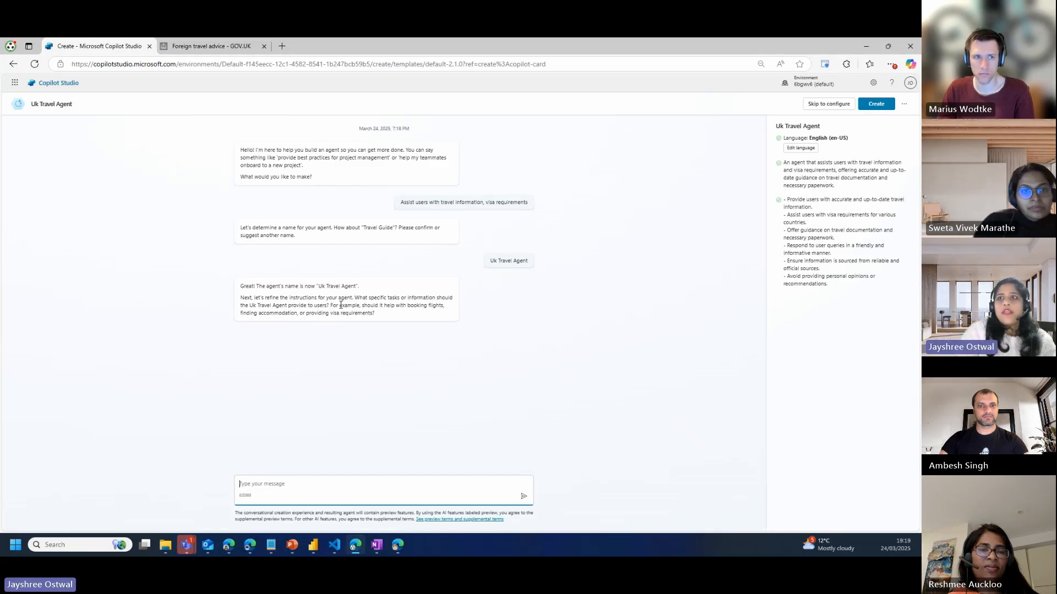
Refine the agent's instructions with "I plan to build and a copilot for travel information, visa requirements with informative tone"
{"action": "left_click_drag", "start_coordinate": [364, 307], "coordinate": [402, 318]}
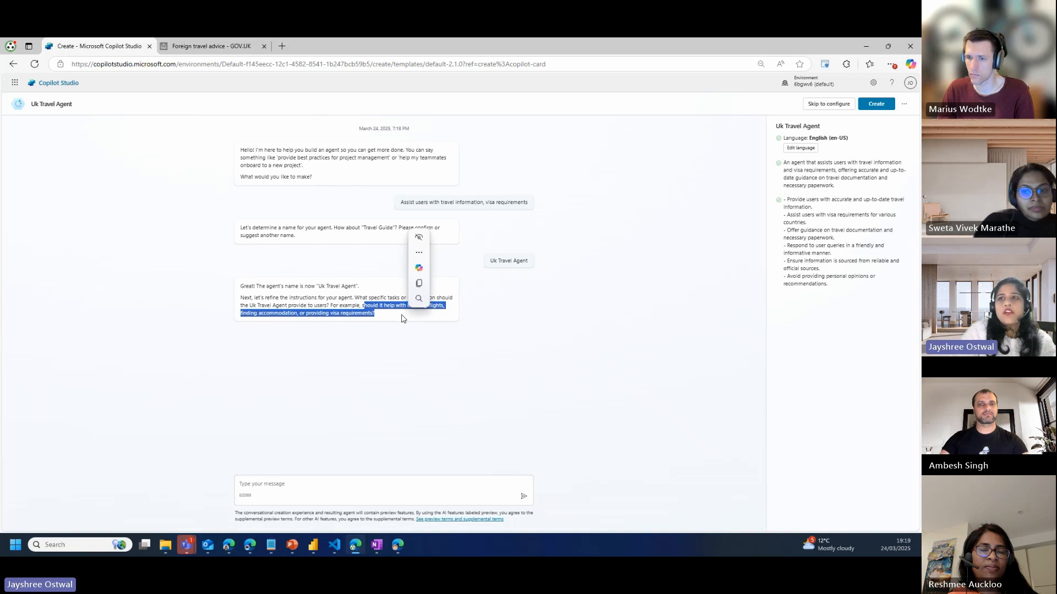
{"action": "left_click", "coordinate": [366, 318]}
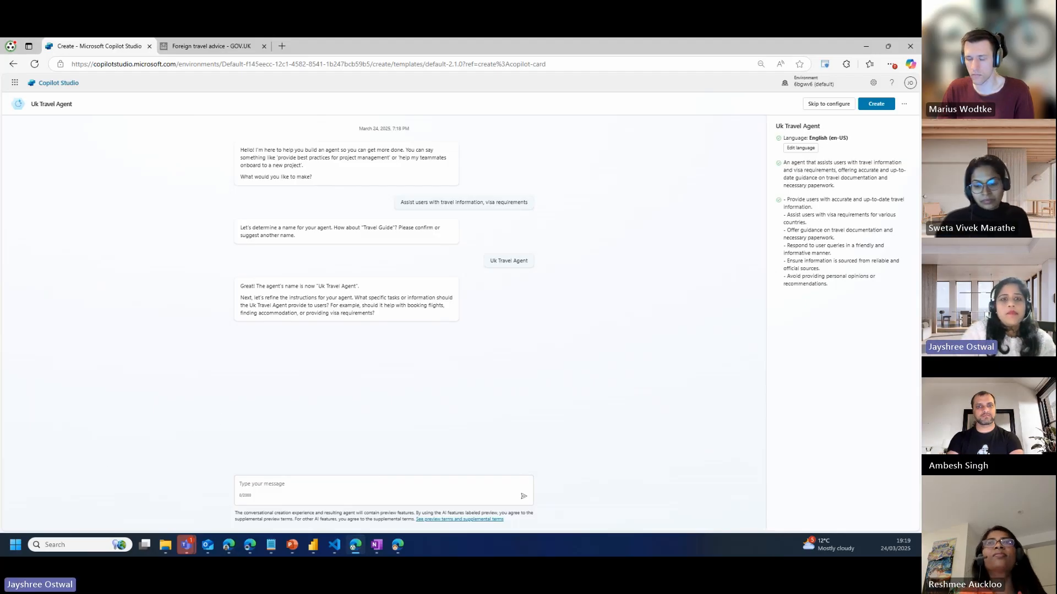
{"action": "key", "text": "alt+Tab"}
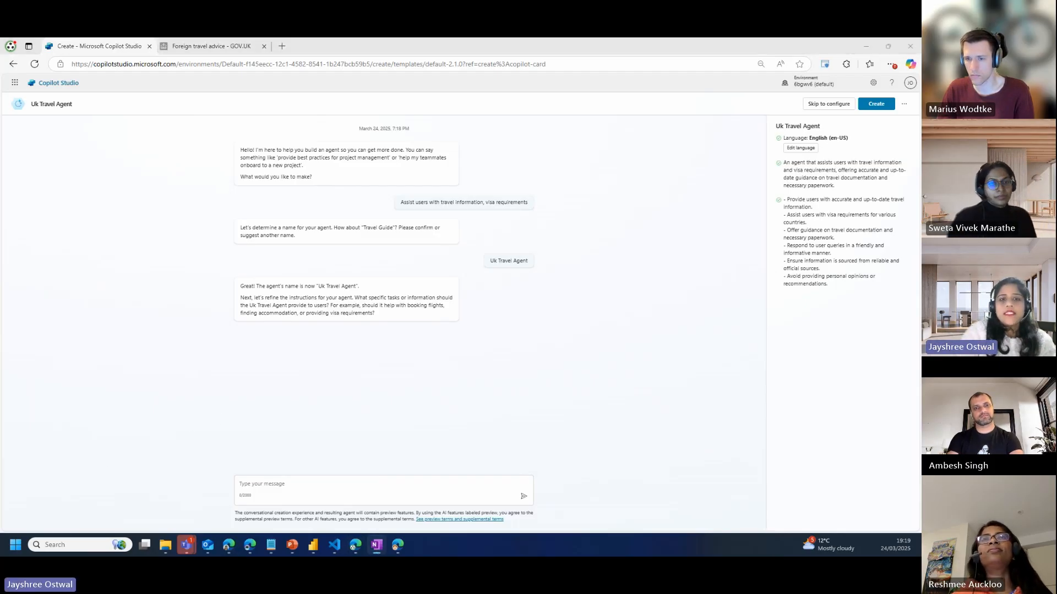
{"action": "left_click", "coordinate": [455, 484]}
{"action": "type", "text": "I plan to build and a copilot for travel information, visa requirements with informative tone"}
{"action": "key", "text": "Return"}
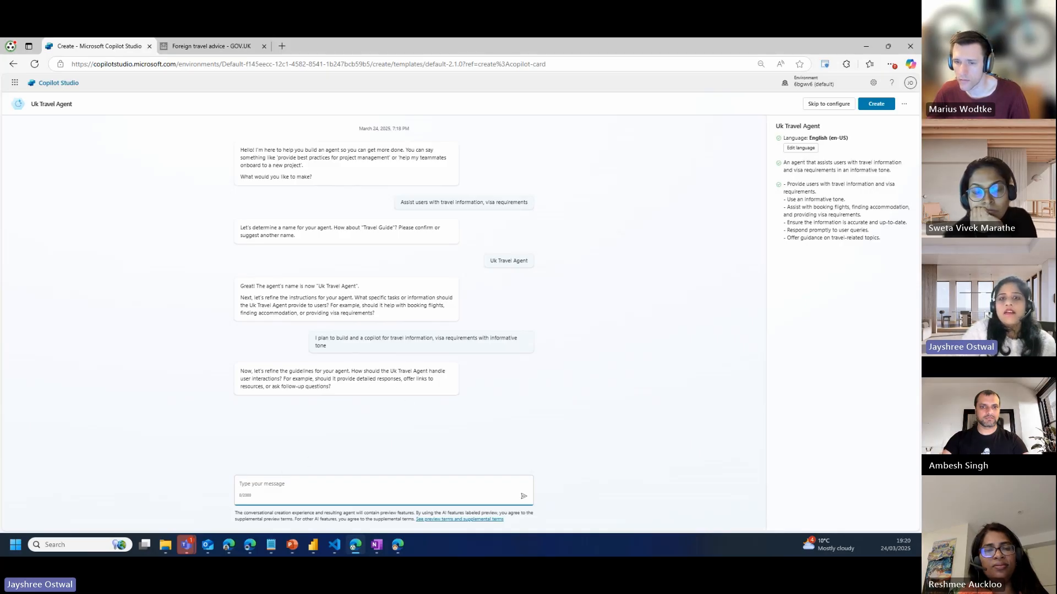
{"action": "key", "text": "alt+Tab"}
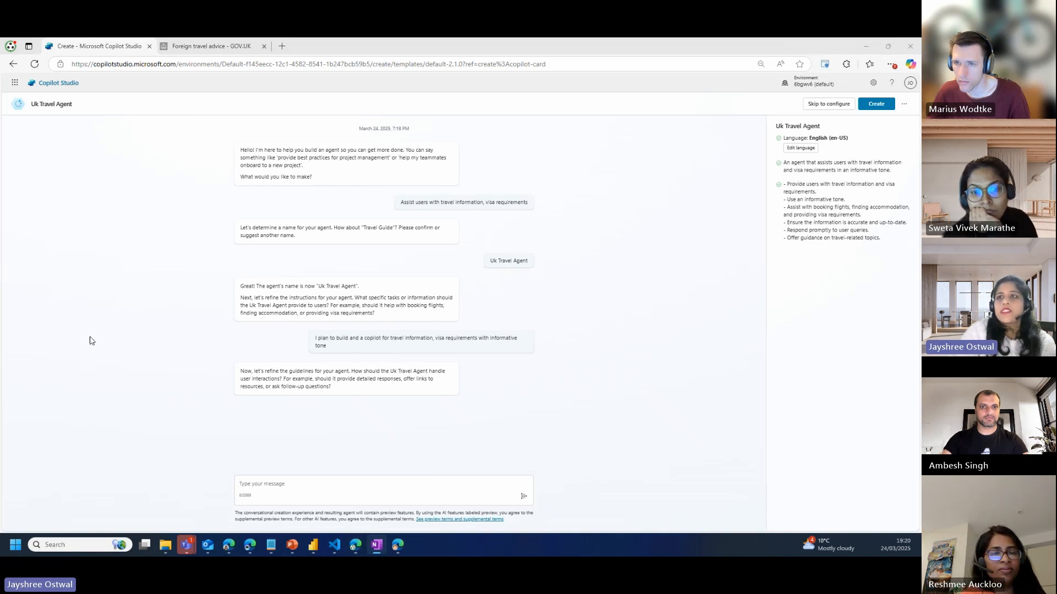
{"action": "left_click", "coordinate": [229, 46]}
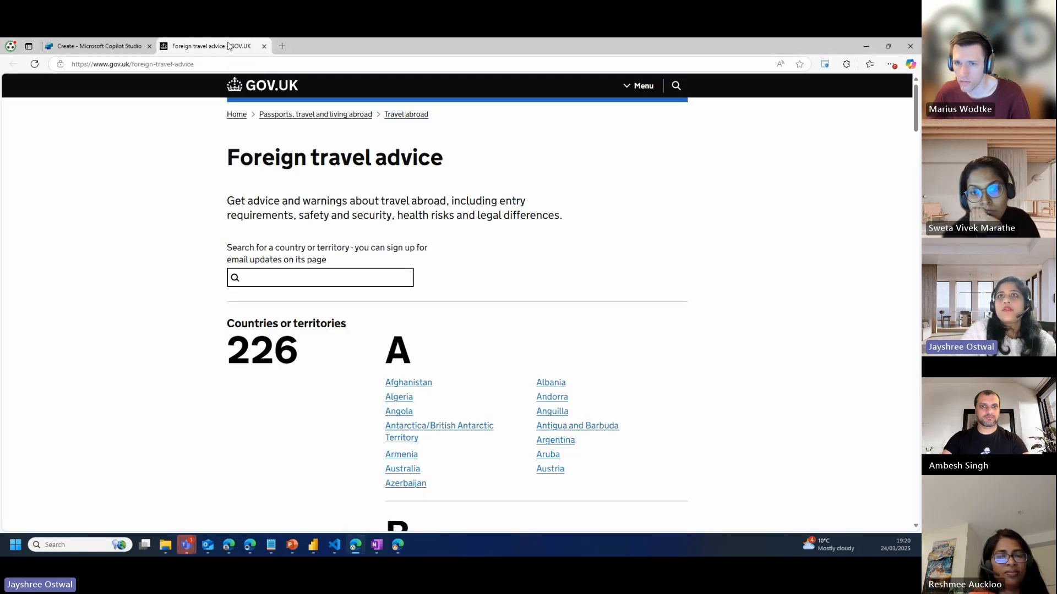
{"action": "left_click", "coordinate": [203, 64]}
{"action": "key", "text": "ctrl+c"}
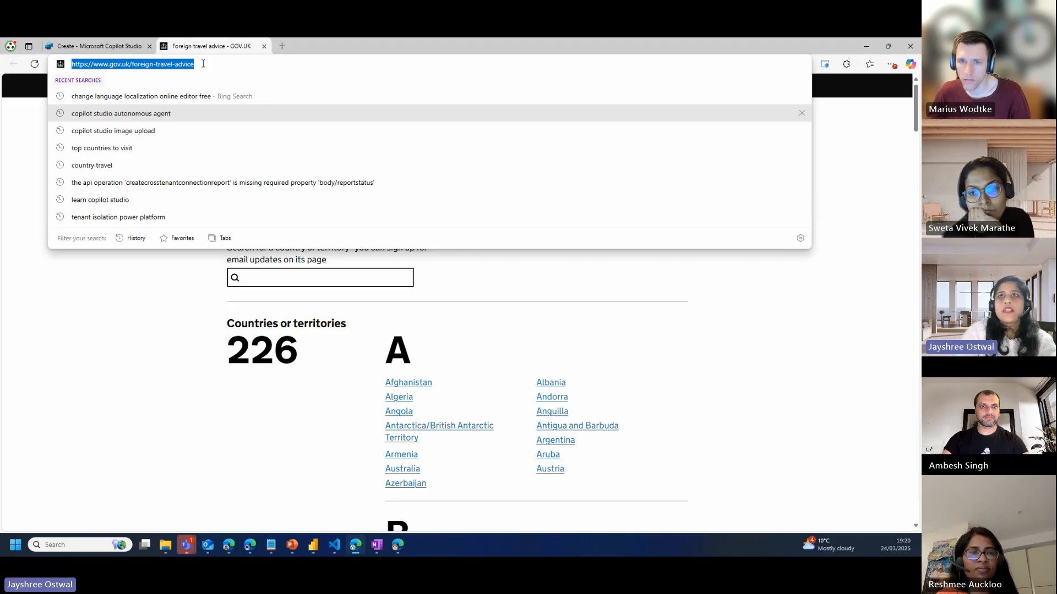
{"action": "left_click", "coordinate": [107, 47]}
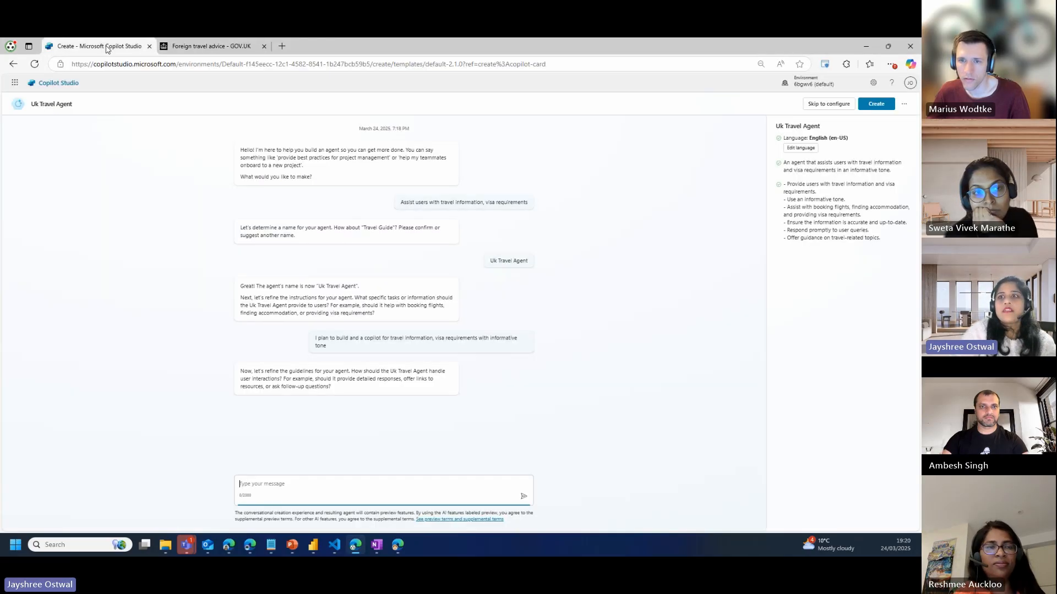
{"action": "left_click", "coordinate": [271, 484]}
{"action": "key", "text": "ctrl+v"}
{"action": "key", "text": "Return"}
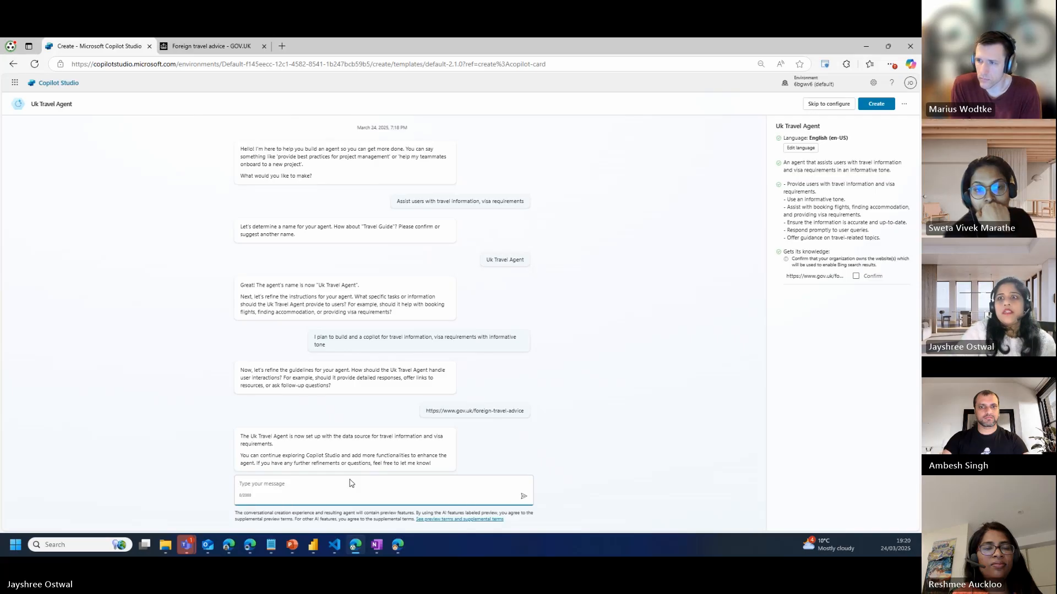
{"action": "left_click", "coordinate": [877, 104]}
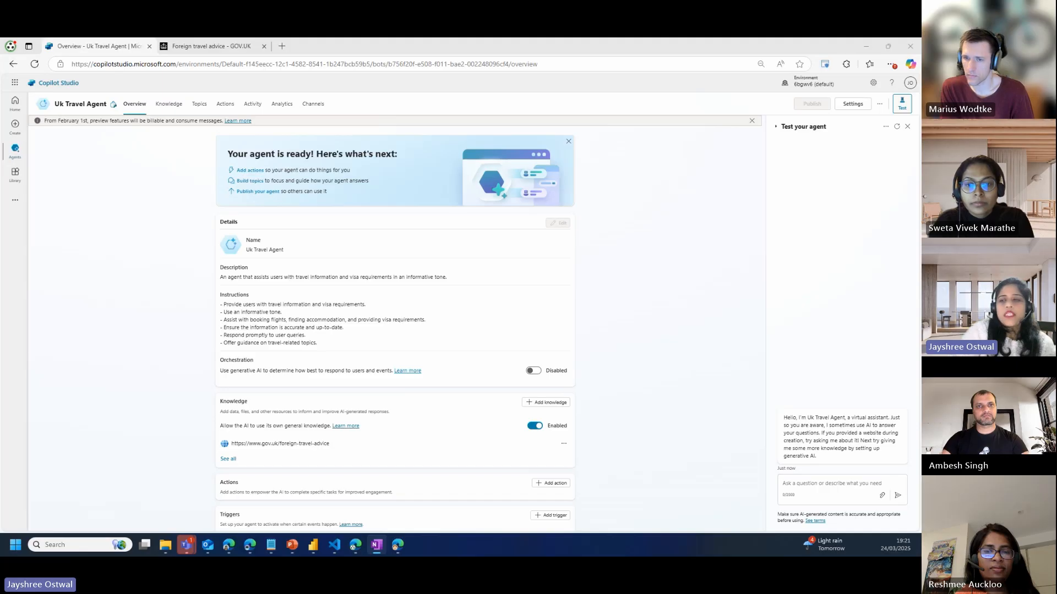
Test the agent with the question "What are entry requirements for France" and review its answer from the beginning
{"action": "left_click", "coordinate": [804, 481]}
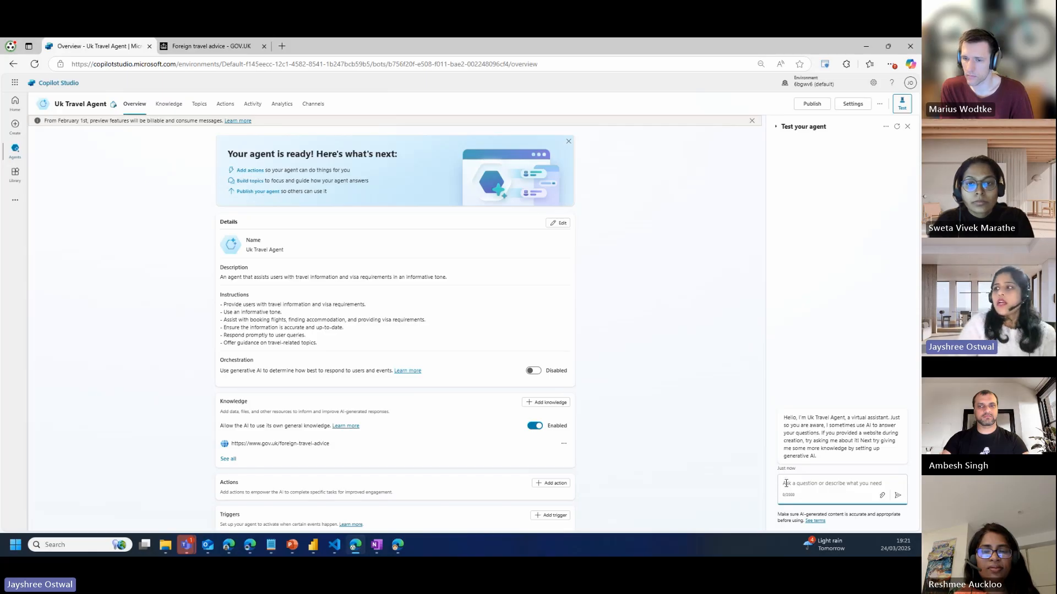
{"action": "type", "text": "Wha"}
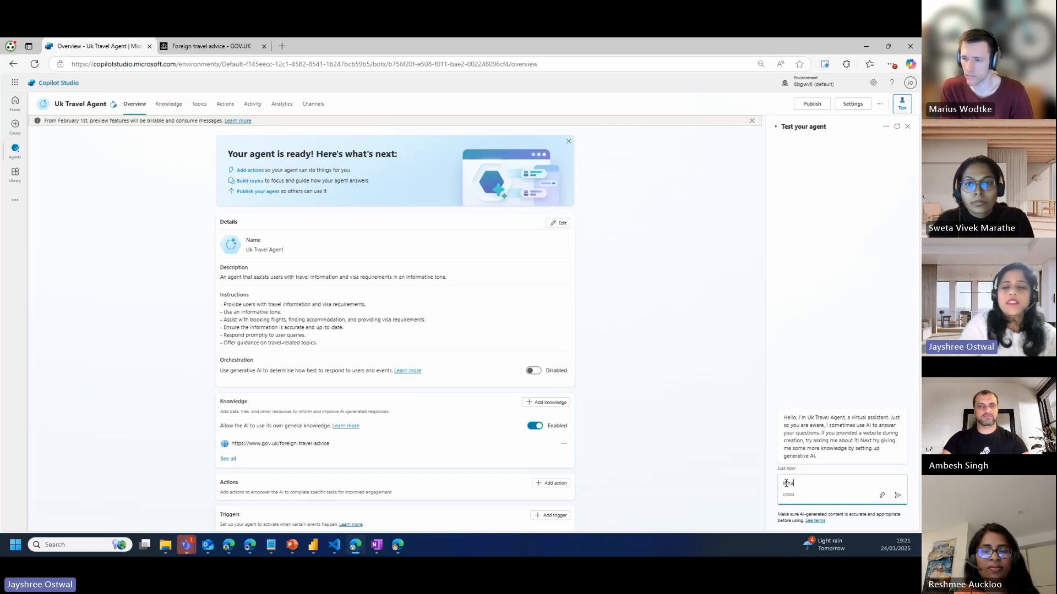
{"action": "type", "text": "t are entry requirements for France"}
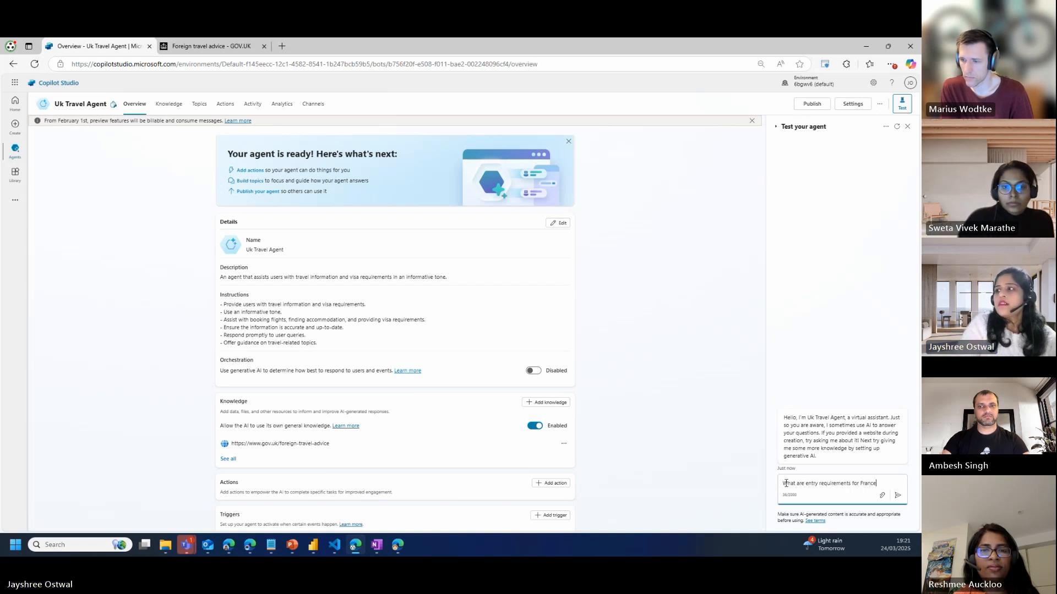
{"action": "key", "text": "Return"}
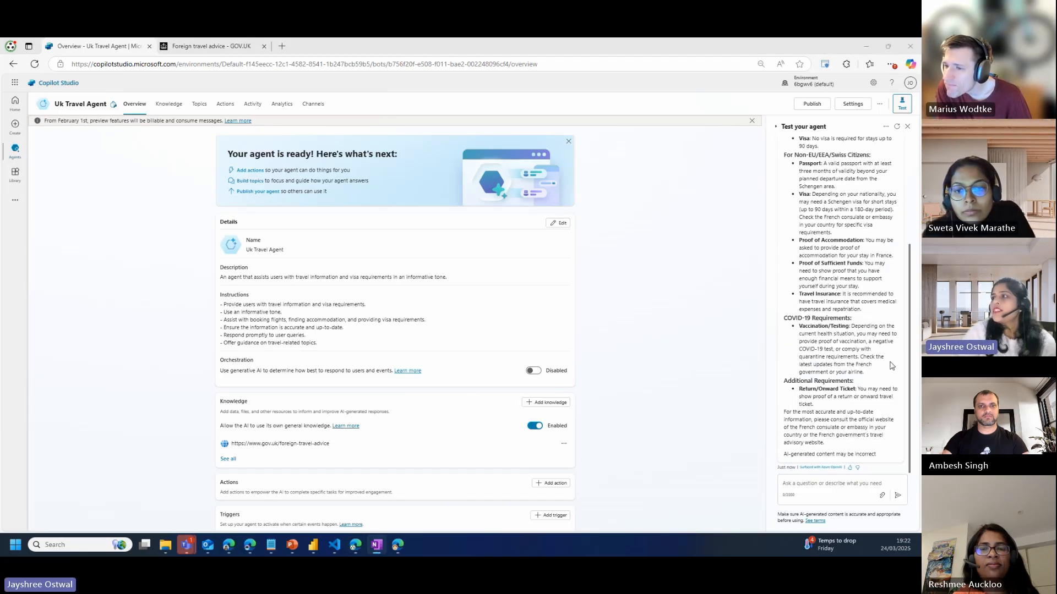
{"action": "left_click_drag", "start_coordinate": [907, 424], "coordinate": [908, 336]}
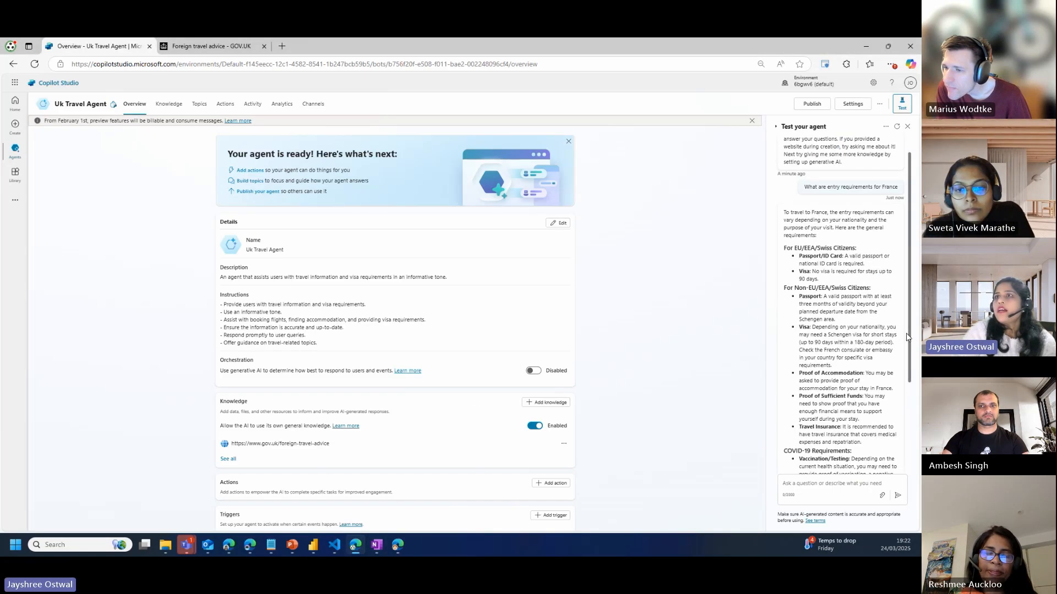
Enable generative AI orchestration for the agent and check the interaction mode in its Generative AI settings
{"action": "left_click", "coordinate": [534, 371]}
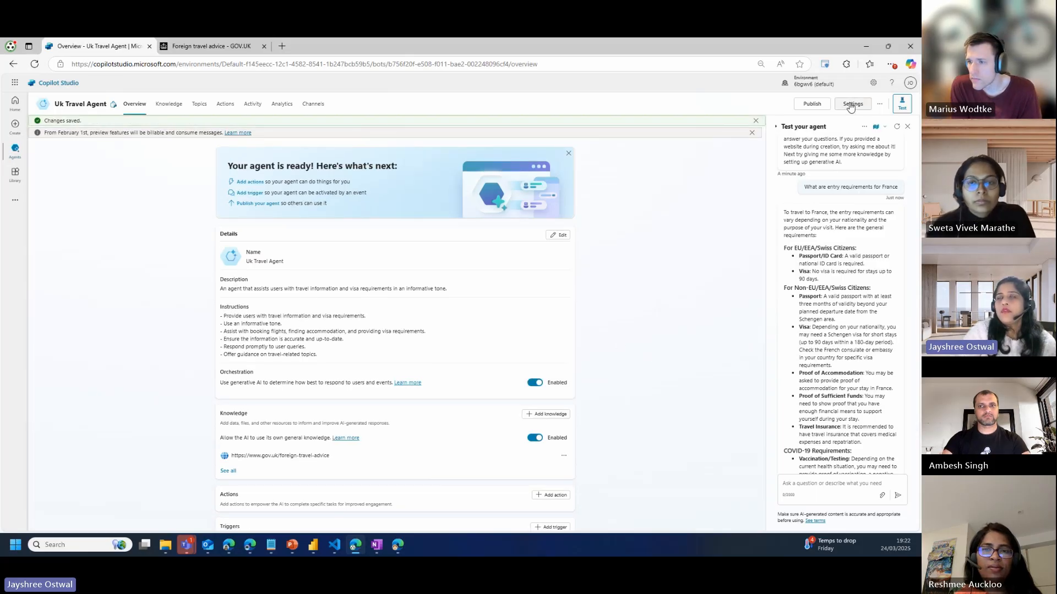
{"action": "left_click", "coordinate": [851, 104]}
{"action": "left_click", "coordinate": [68, 150]}
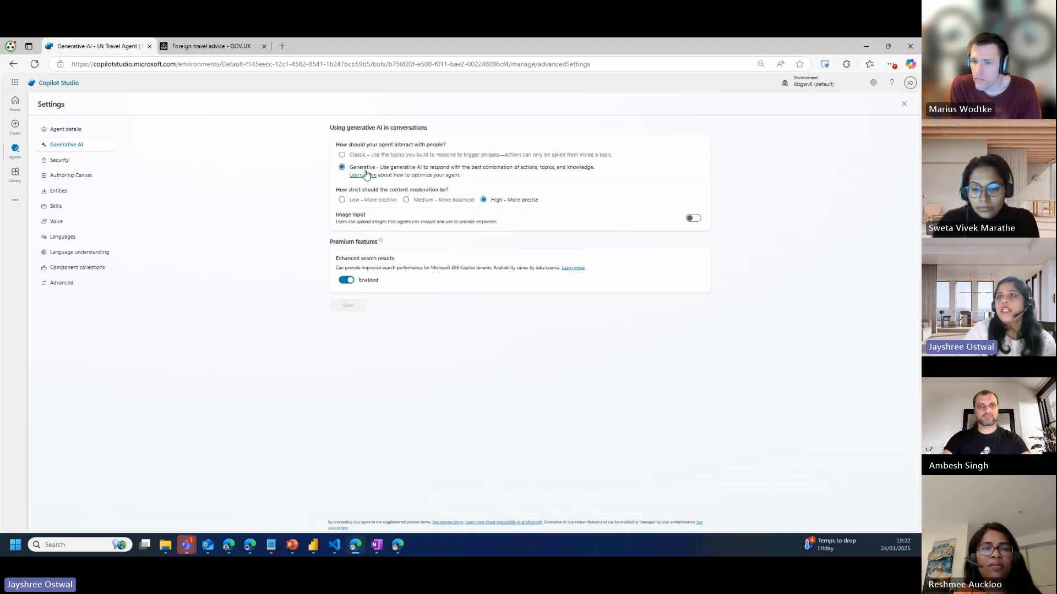
{"action": "left_click", "coordinate": [903, 105]}
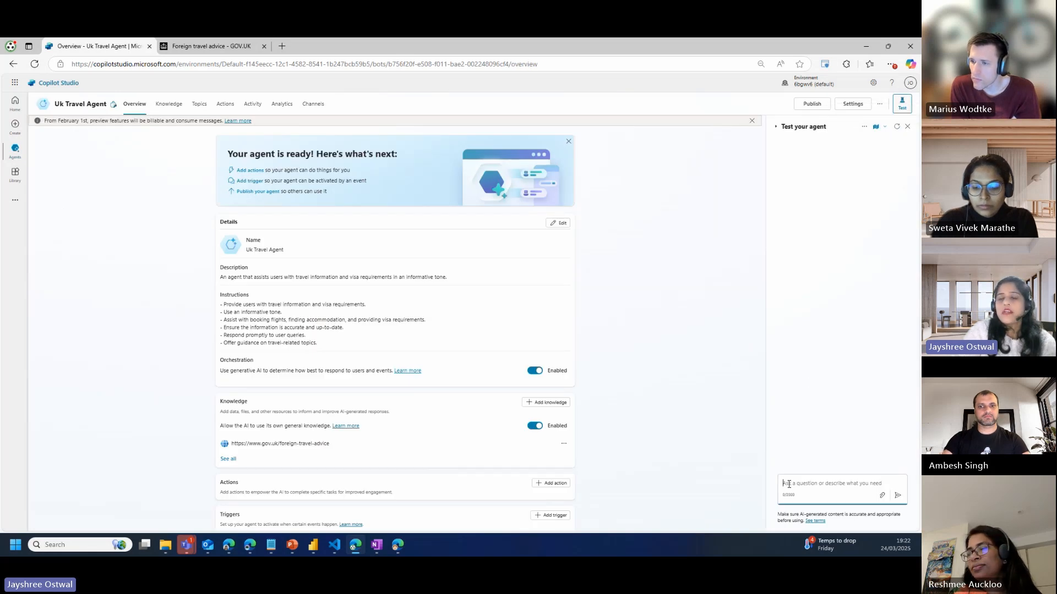
Test the agent with the question "What are regional risks for Japan"
{"action": "type", "text": "What are "}
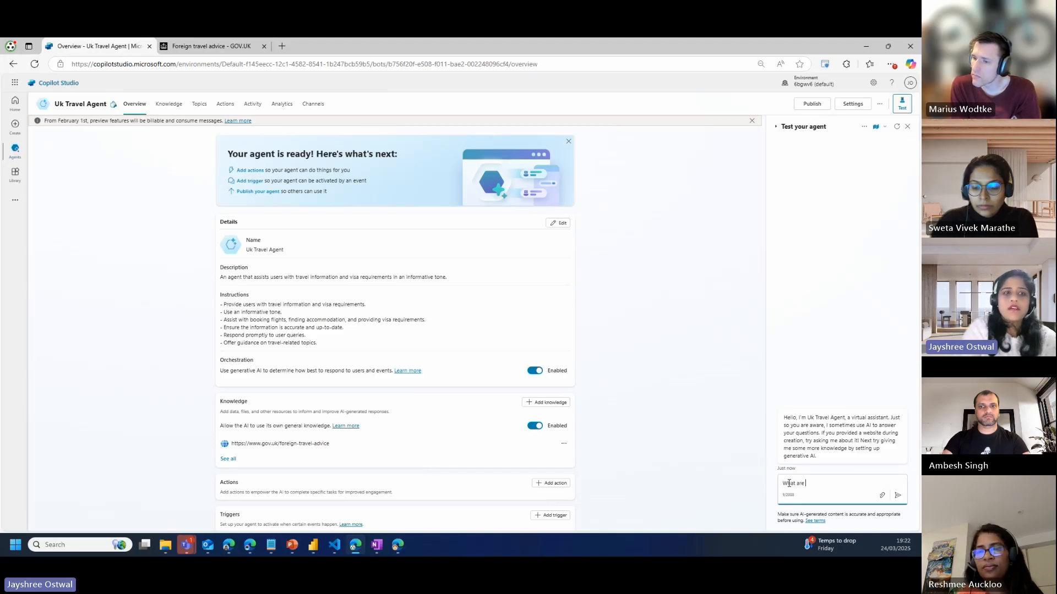
{"action": "type", "text": "t"}
{"action": "type", "text": "egio"}
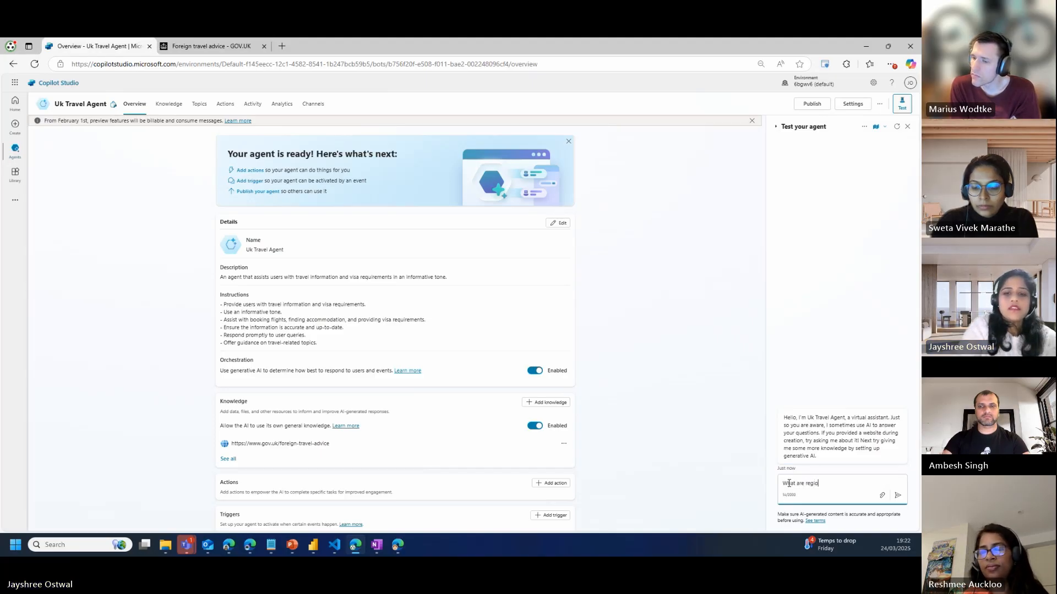
{"action": "type", "text": "nal ris"}
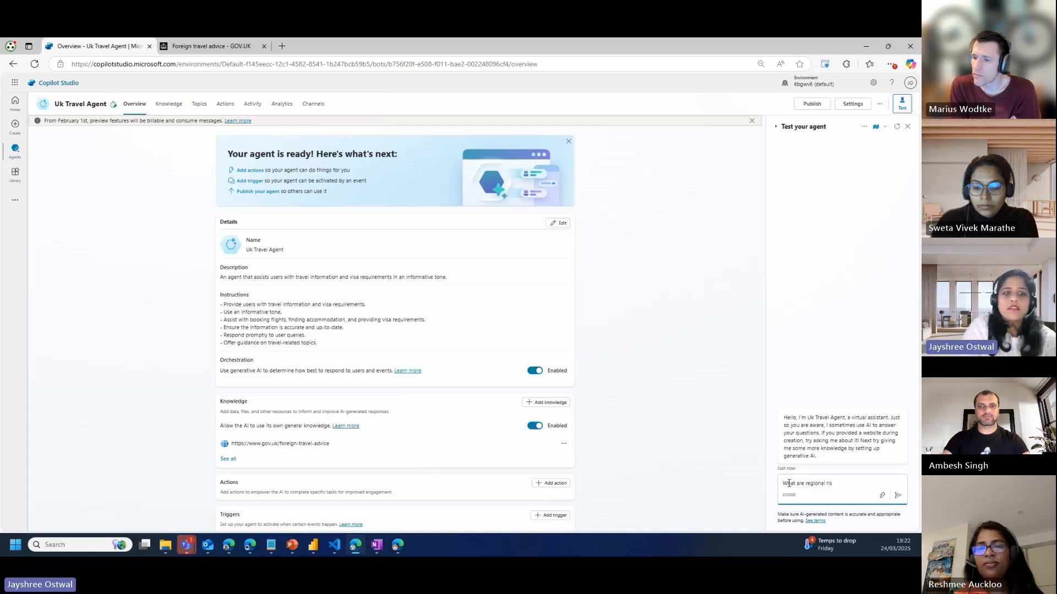
{"action": "type", "text": "ks for J"}
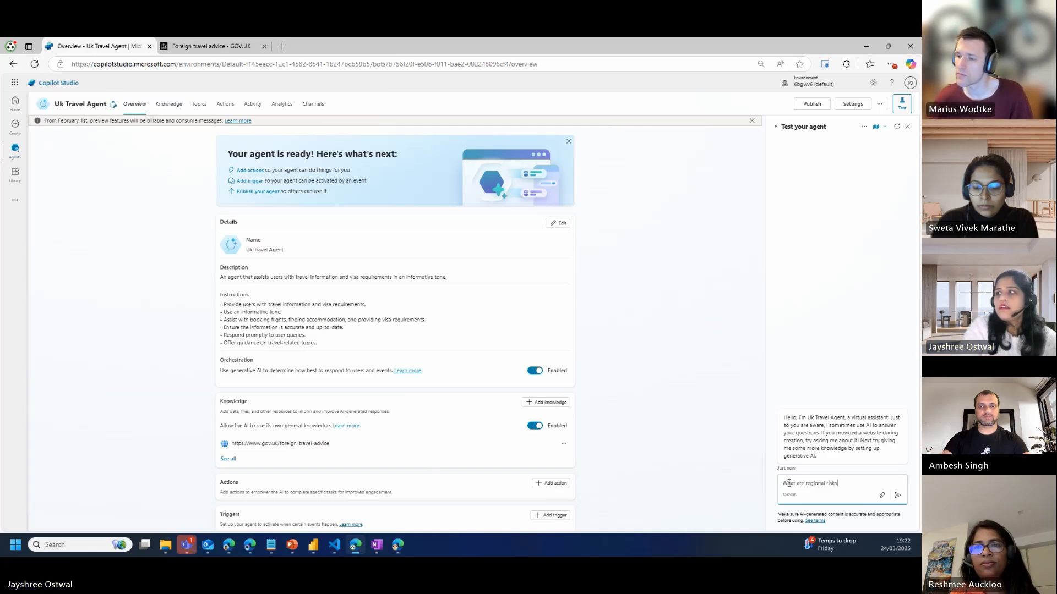
{"action": "type", "text": "apan"}
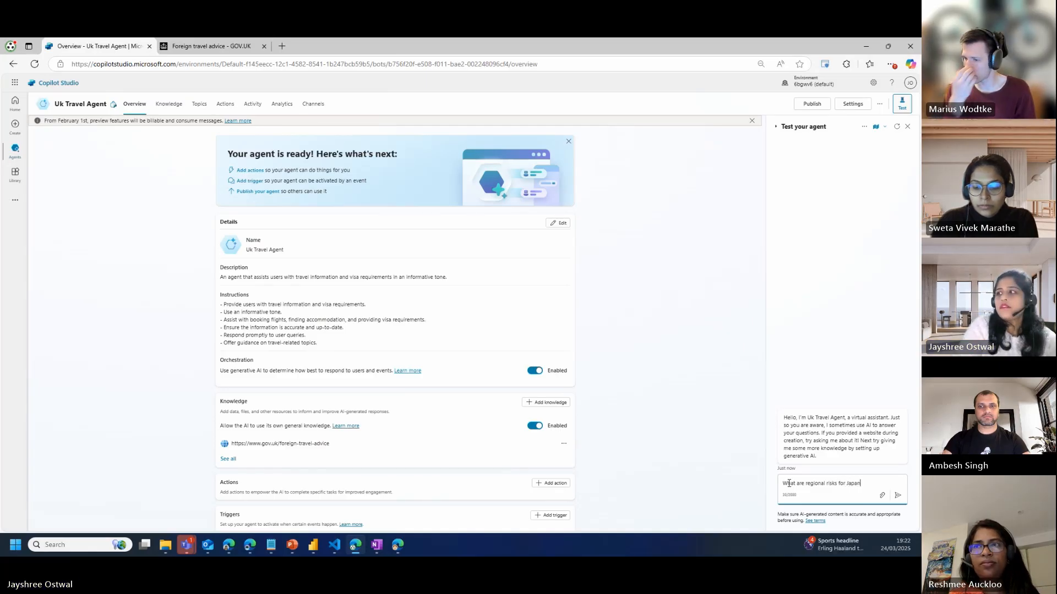
{"action": "key", "text": "Return"}
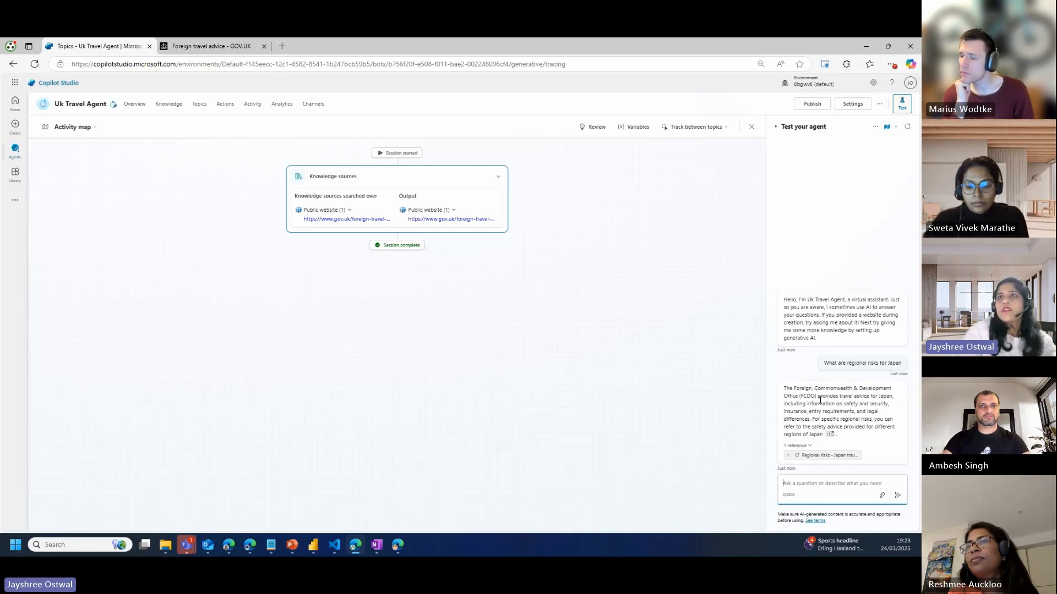
Open Japan's page in the GOV.UK foreign travel advice and look through its contents and travel guidance
{"action": "left_click", "coordinate": [234, 48]}
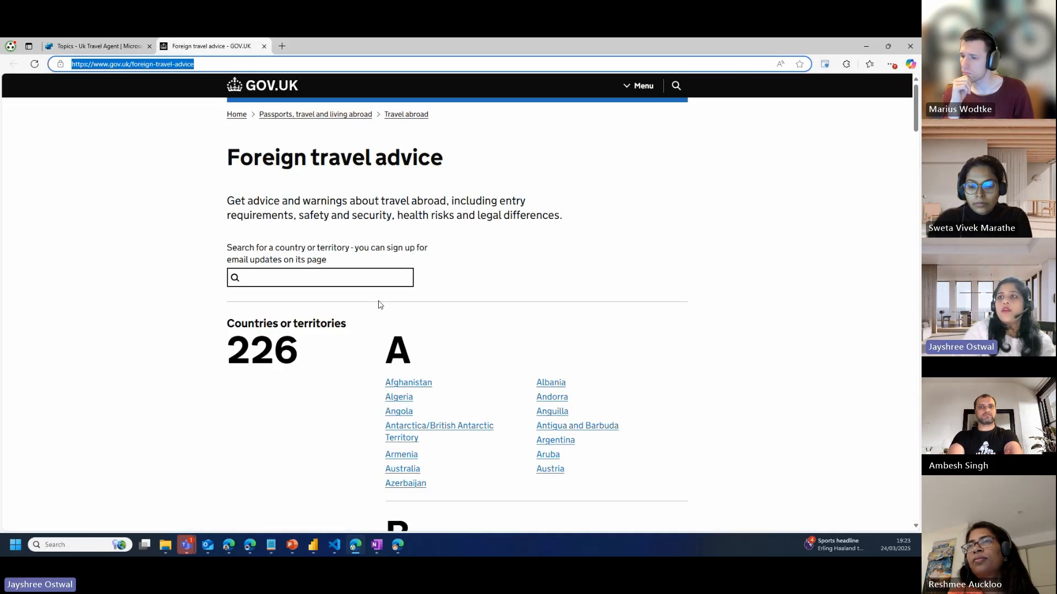
{"action": "left_click_drag", "start_coordinate": [916, 122], "coordinate": [885, 279]}
{"action": "left_click", "coordinate": [539, 296]}
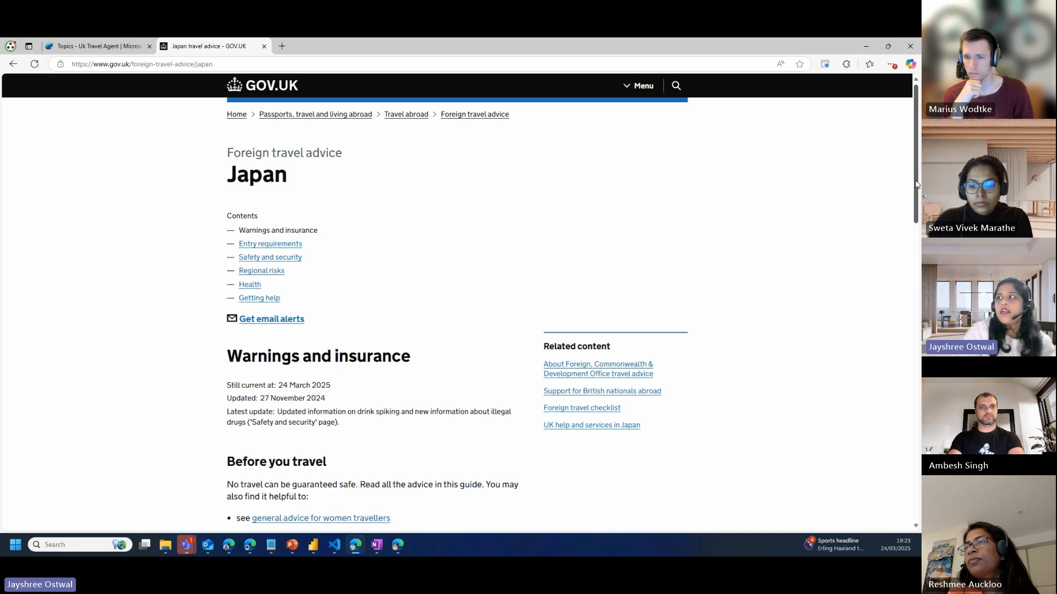
{"action": "scroll", "coordinate": [880, 264], "scroll_direction": "down", "scroll_amount": 6}
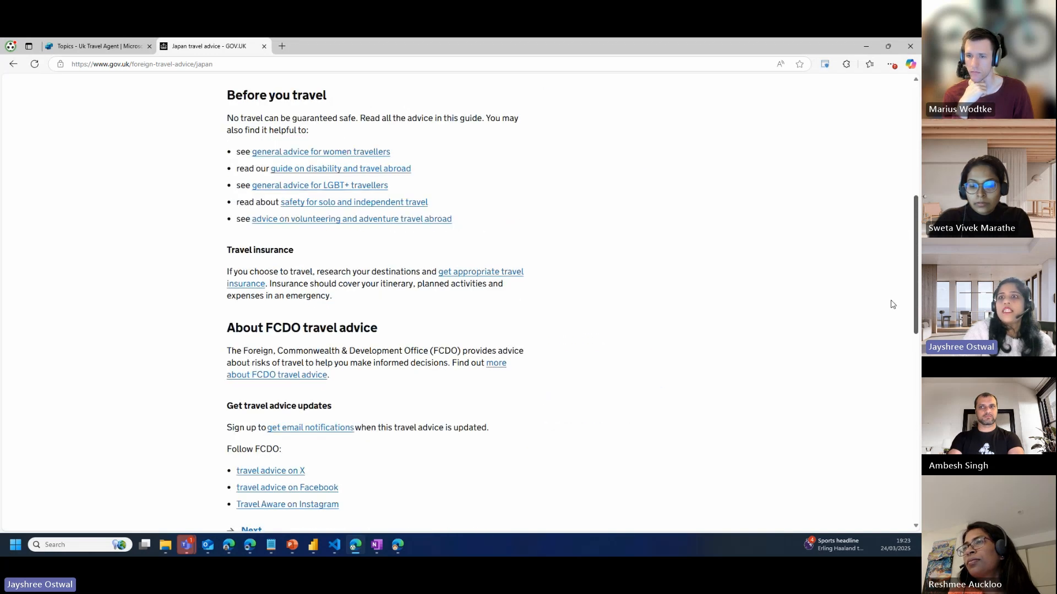
{"action": "scroll", "coordinate": [893, 264], "scroll_direction": "up", "scroll_amount": 5}
{"action": "scroll", "coordinate": [892, 216], "scroll_direction": "down", "scroll_amount": 6}
{"action": "scroll", "coordinate": [867, 363], "scroll_direction": "down", "scroll_amount": 4}
{"action": "scroll", "coordinate": [866, 370], "scroll_direction": "up", "scroll_amount": 4}
{"action": "scroll", "coordinate": [874, 326], "scroll_direction": "up", "scroll_amount": 1}
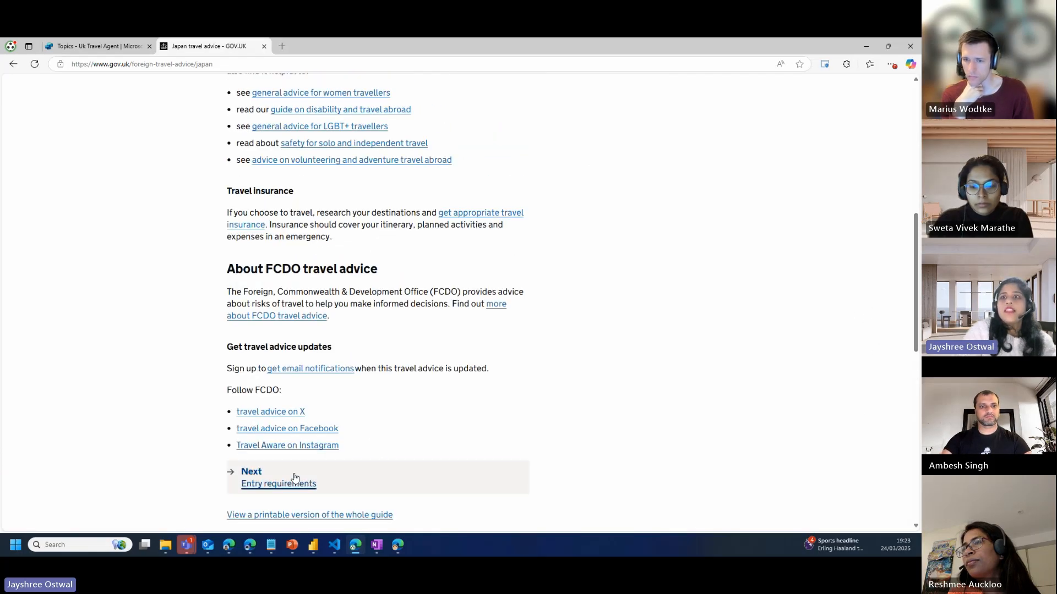
Open the reference cited in the agent's Japan answer, then return to Copilot Studio and compare it with the answer text
{"action": "left_click", "coordinate": [130, 45]}
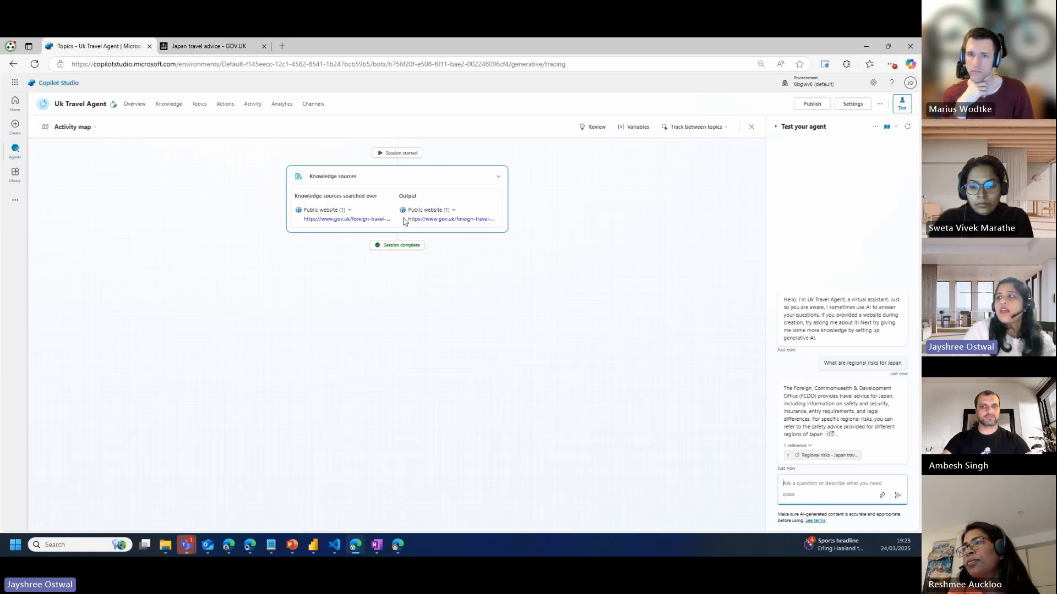
{"action": "left_click", "coordinate": [808, 456]}
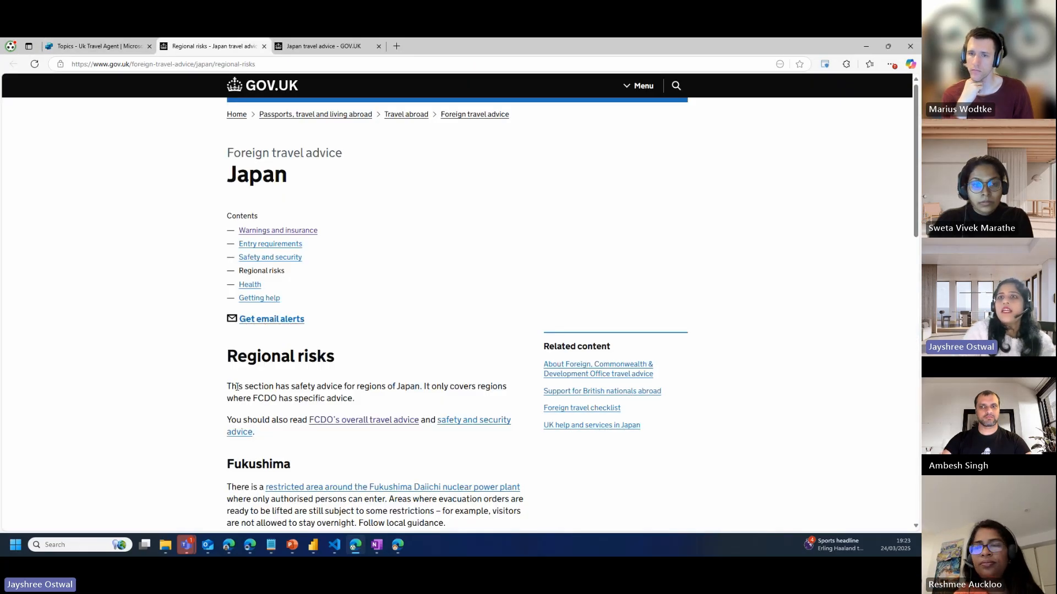
{"action": "left_click", "coordinate": [102, 47]}
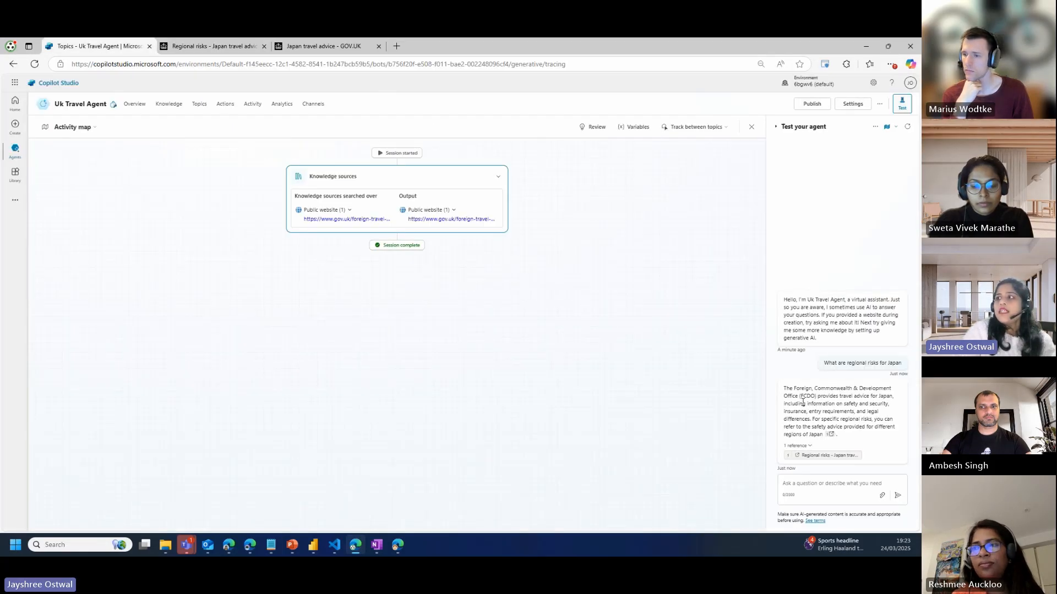
{"action": "left_click_drag", "start_coordinate": [805, 392], "coordinate": [824, 443]}
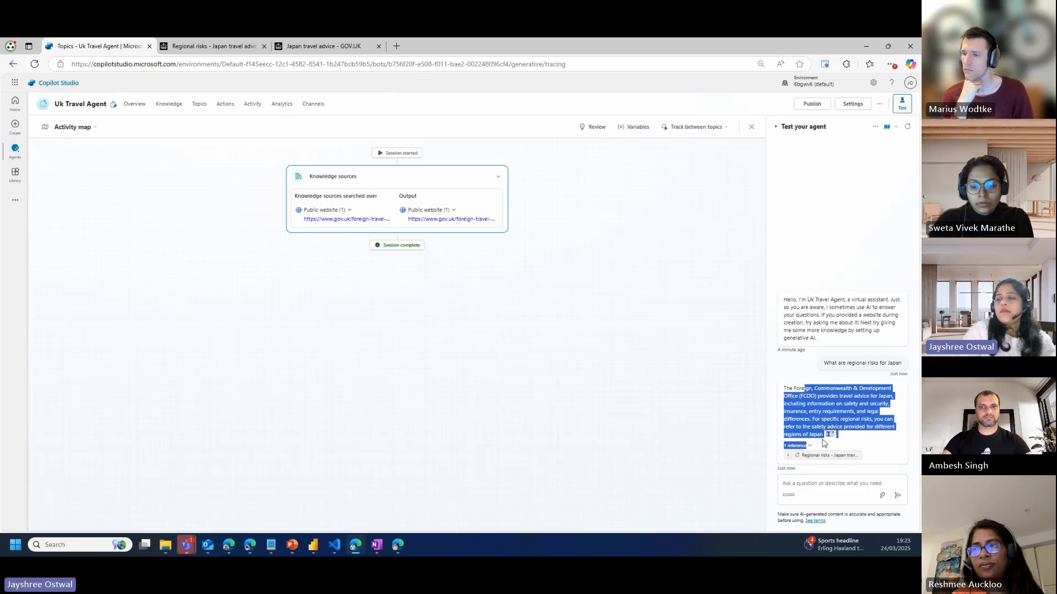